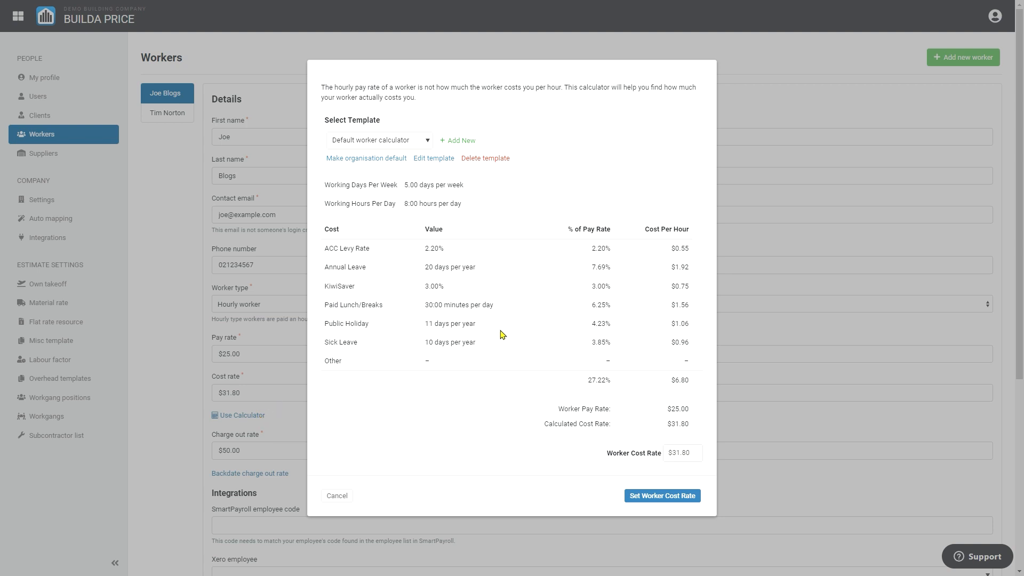
# Step: Add a new cost calculator template and name it New Cost Calculator
pyautogui.click(467, 142)
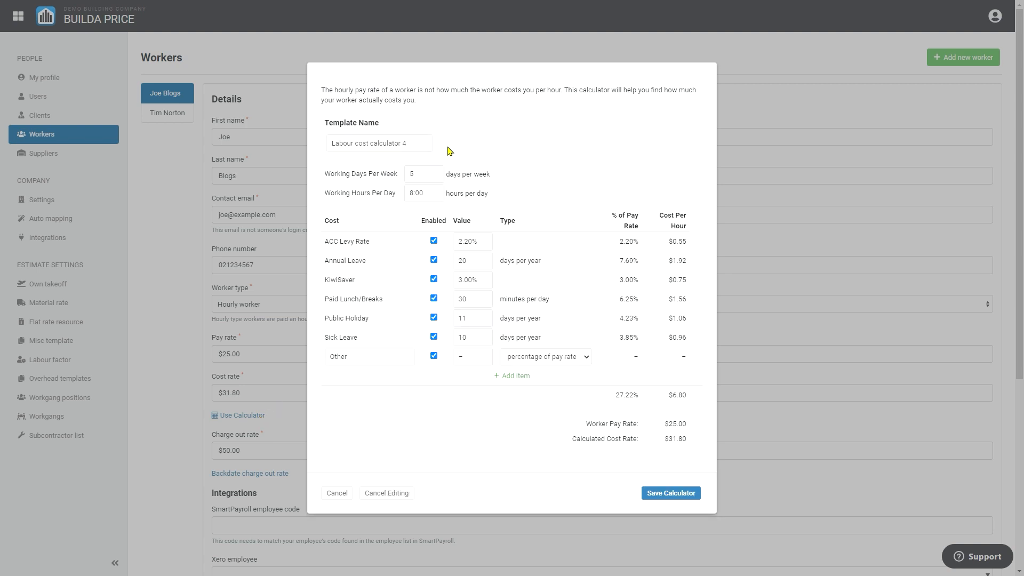
pyautogui.doubleClick(430, 152)
pyautogui.hotkey('ctrl', 'a')
pyautogui.write('New Cost Ca')
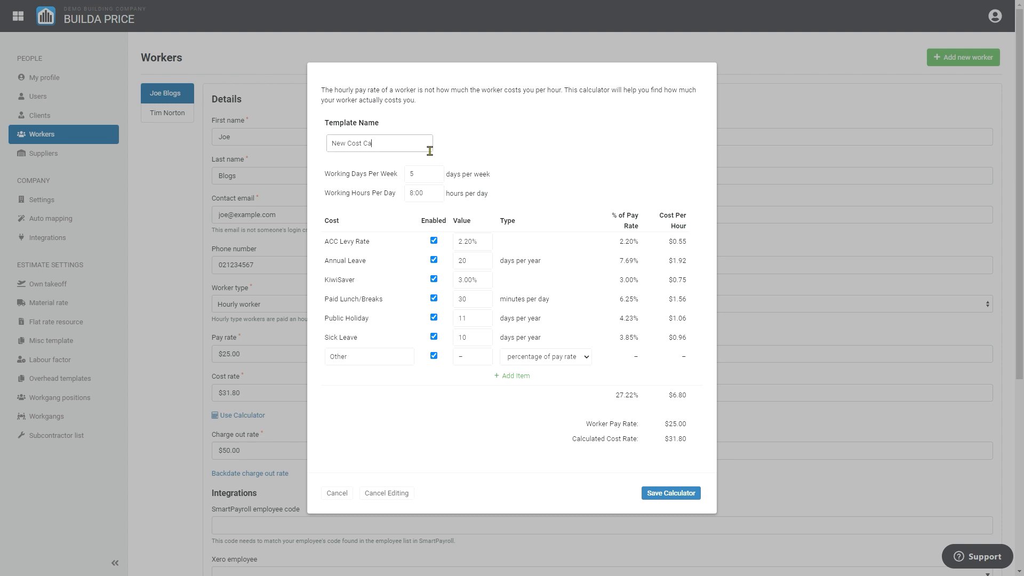
pyautogui.write('lculator')
# Step: Set the Other cost to 5% with the percentage of pay rate type
pyautogui.click(471, 362)
pyautogui.write('5')
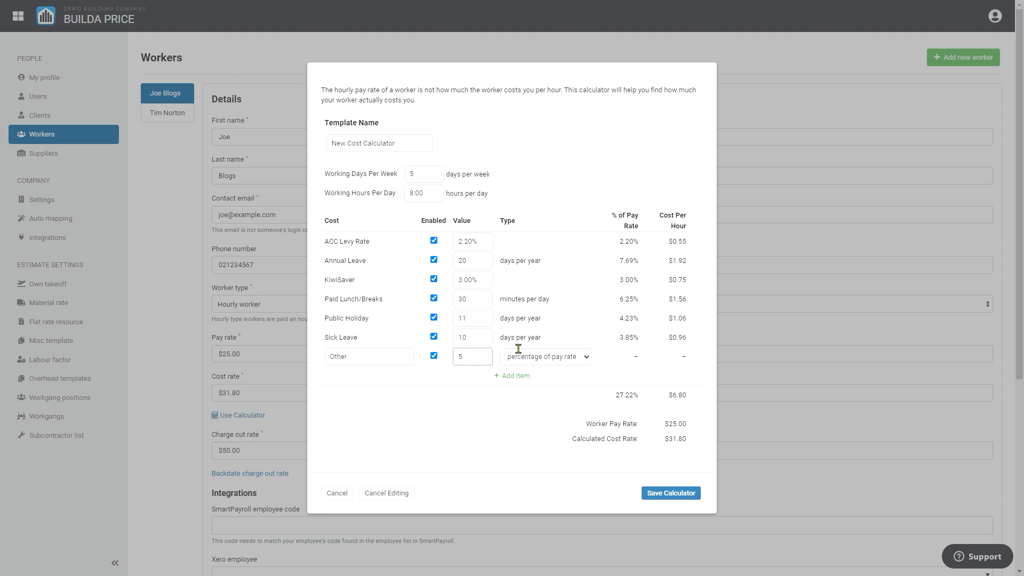
pyautogui.click(585, 362)
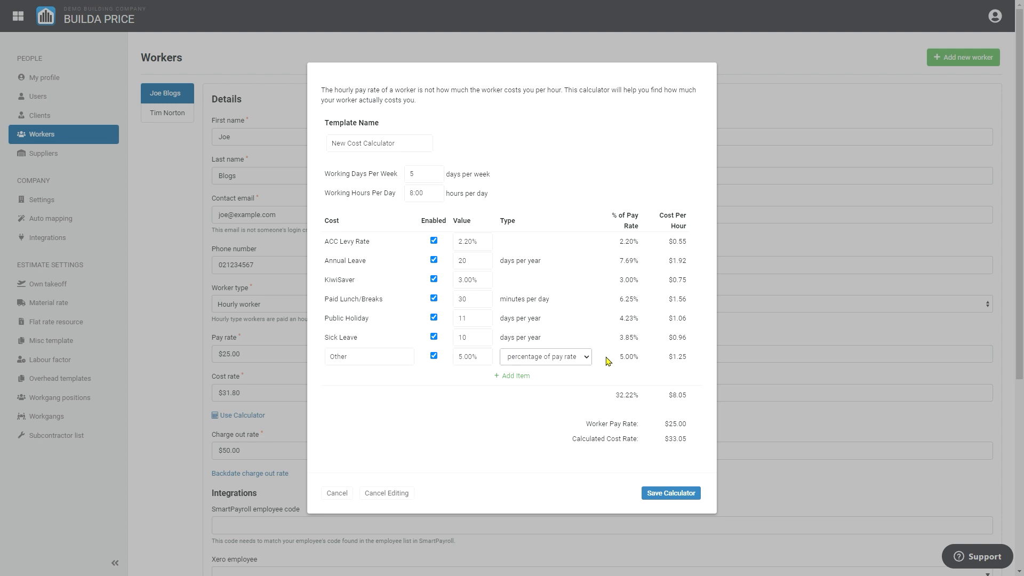
# Step: Save the calculator and set the worker's cost rate to the calculated $33.05
pyautogui.click(672, 493)
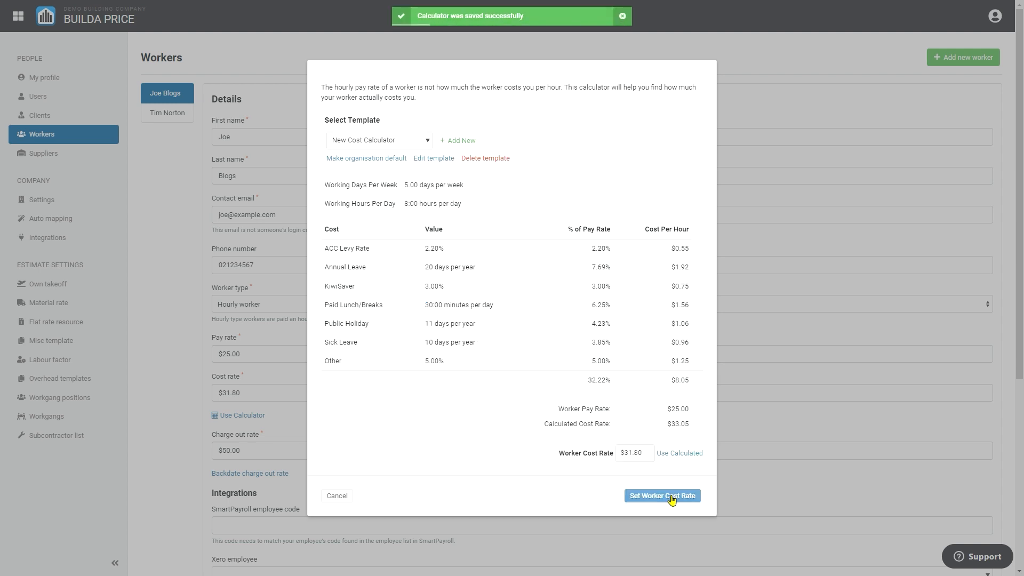
pyautogui.click(679, 454)
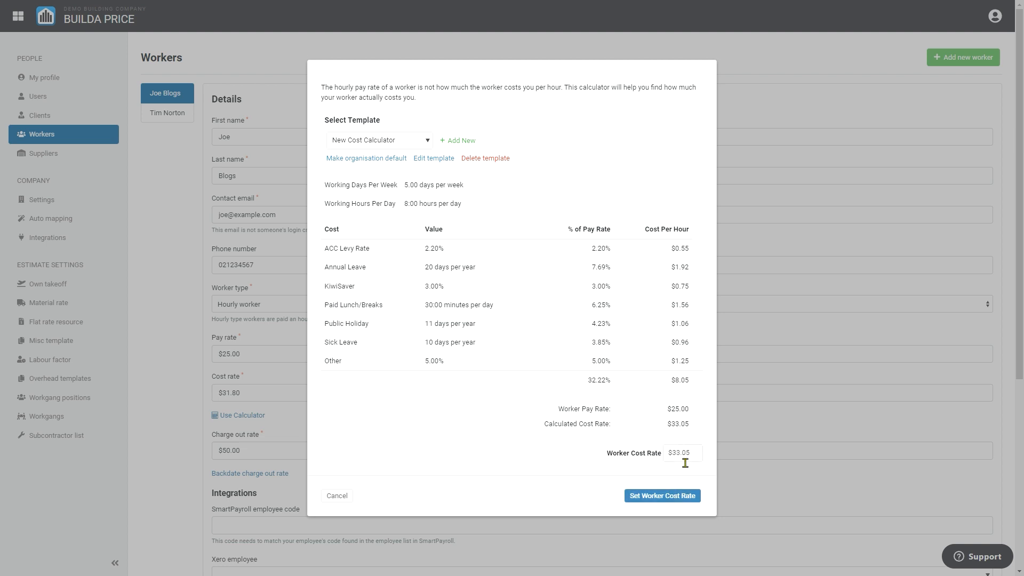
pyautogui.click(677, 495)
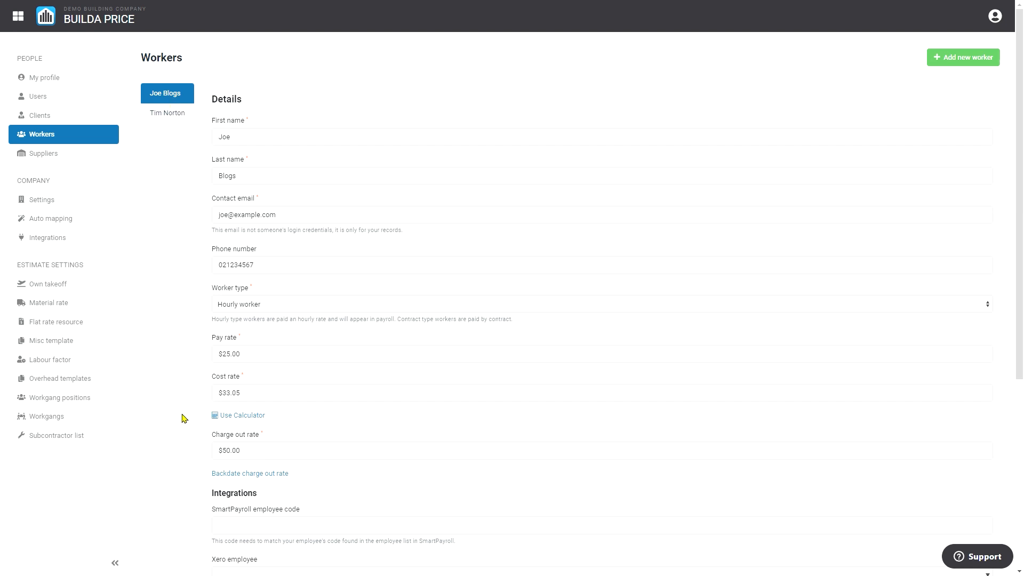
# Step: Reopen the worker's calculator and edit its template, adding a cost item named New employee benefit at 10% of pay rate
pyautogui.click(247, 420)
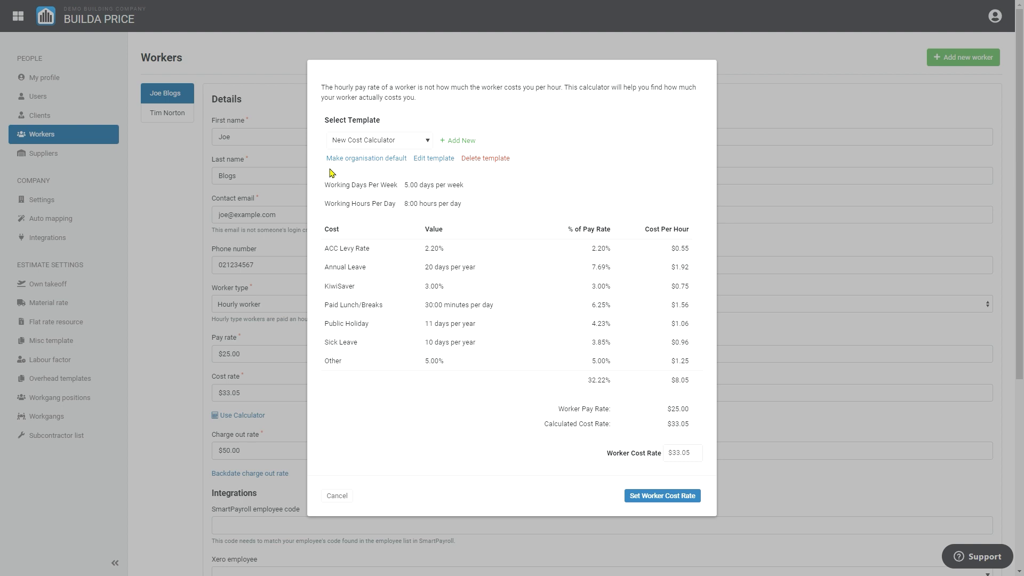
pyautogui.click(434, 159)
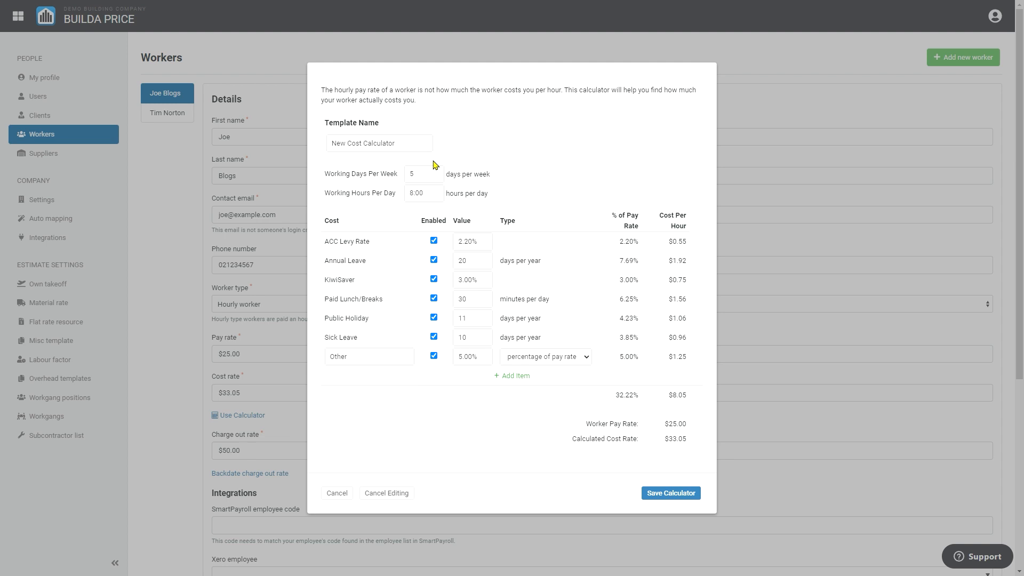
pyautogui.click(517, 378)
pyautogui.write('New employee benefit')
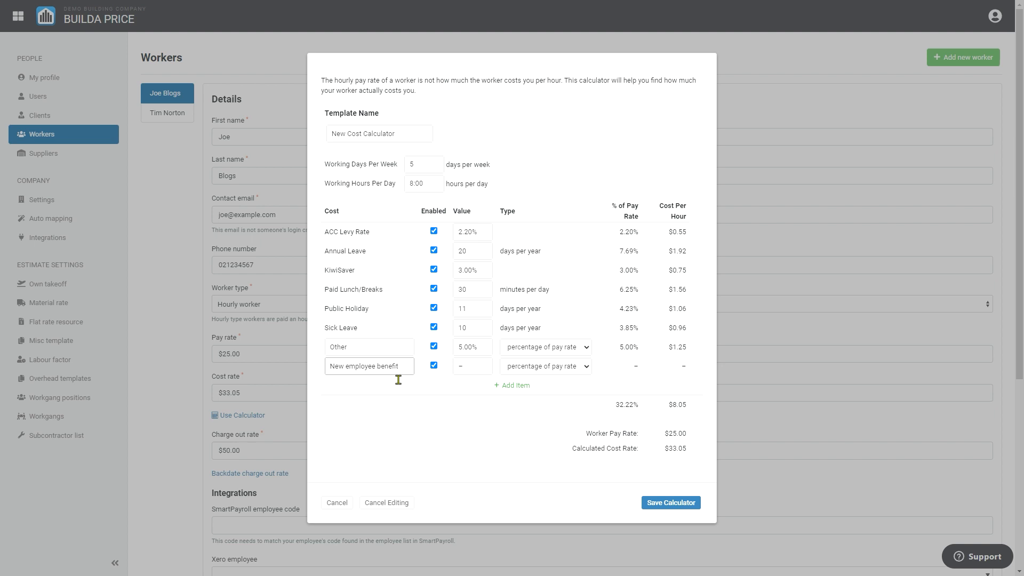
pyautogui.click(468, 372)
pyautogui.write('10')
pyautogui.click(608, 367)
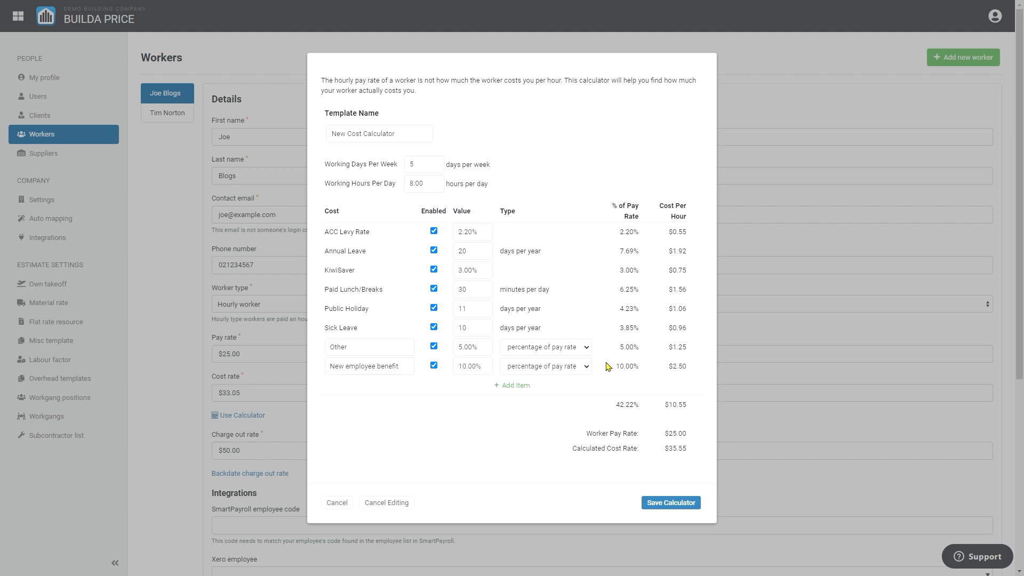
# Step: Save the edited calculator and set the worker's cost rate to the calculated $35.55
pyautogui.click(662, 509)
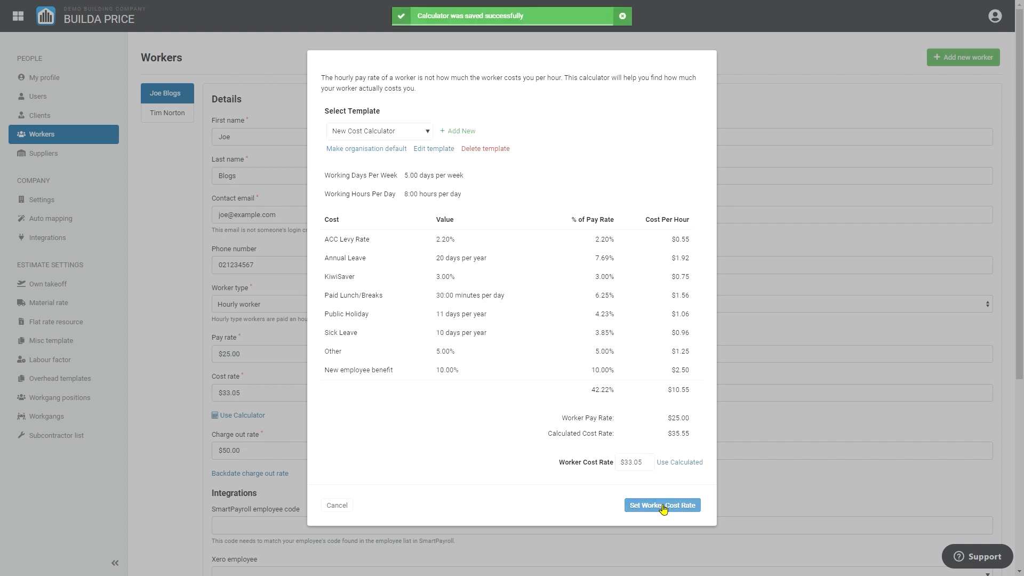
pyautogui.click(680, 463)
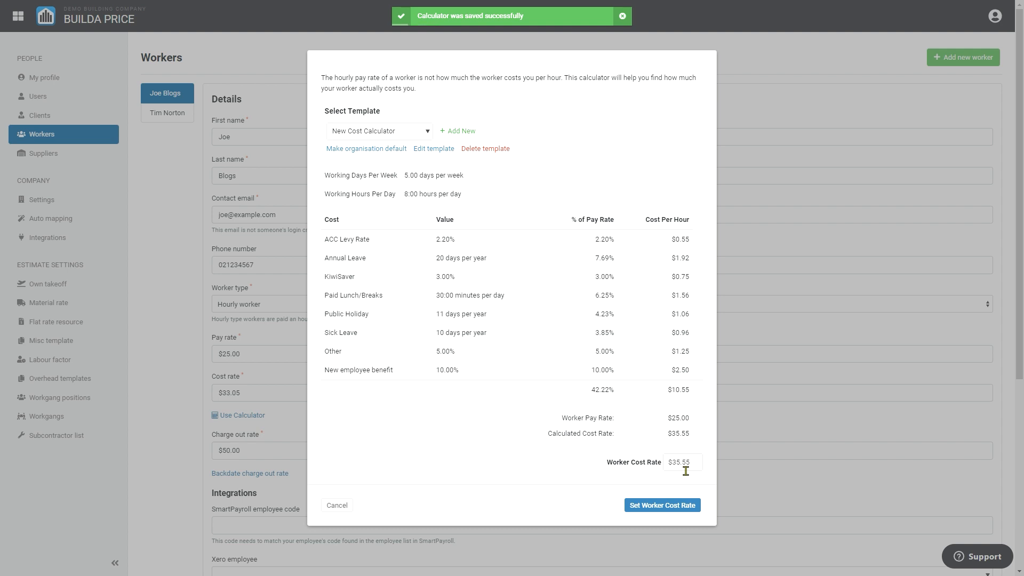
pyautogui.click(672, 509)
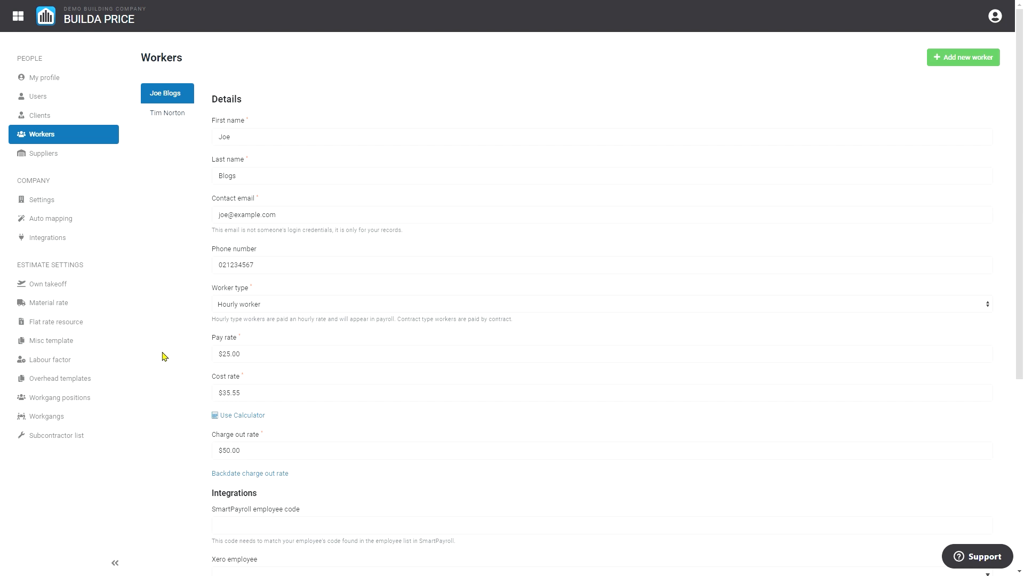
# Step: Reopen the worker's calculator and make the New Cost Calculator template the organisation default
pyautogui.click(241, 421)
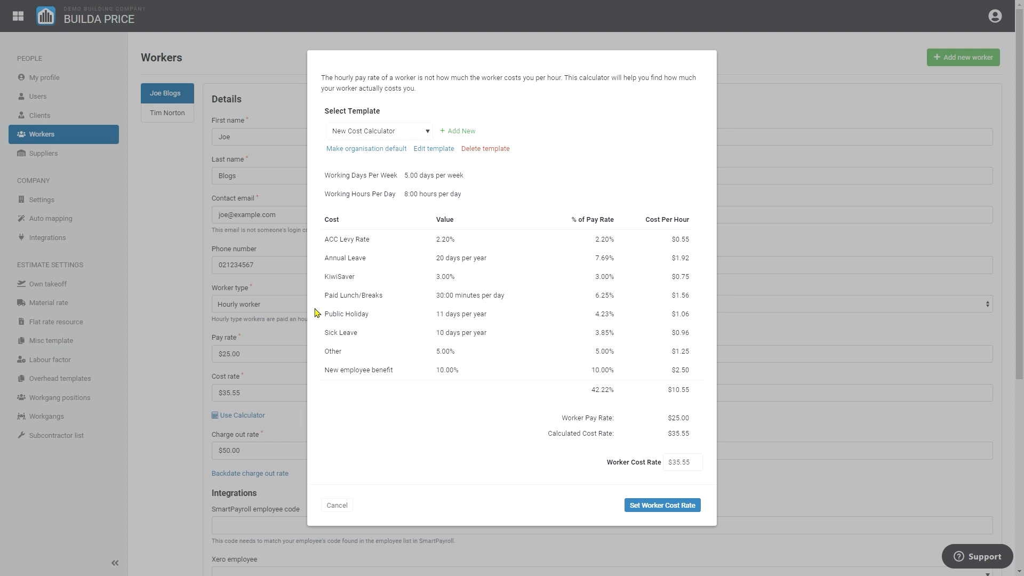
pyautogui.click(364, 133)
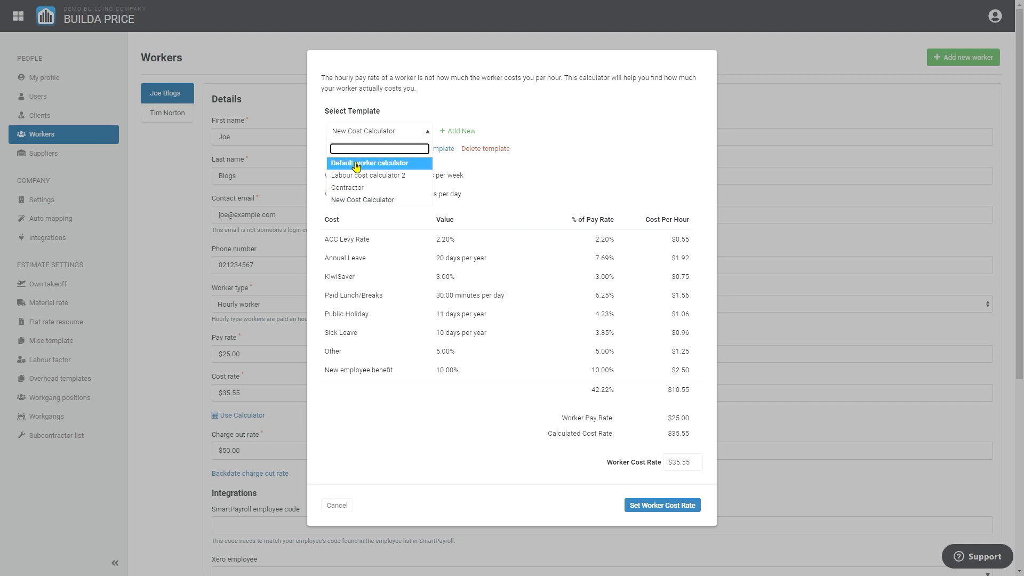
pyautogui.click(351, 200)
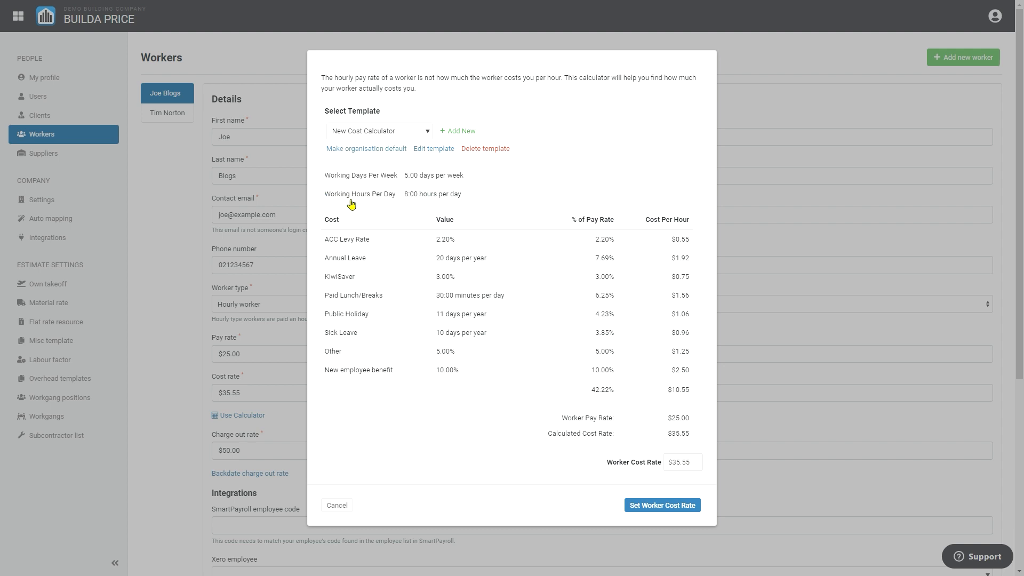
pyautogui.click(350, 149)
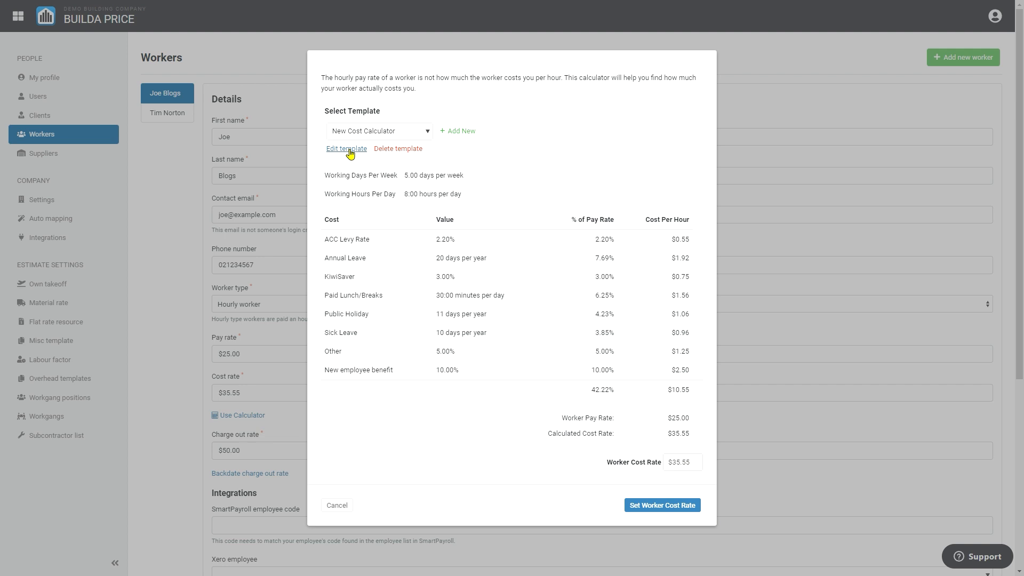
# Step: Switch the worker's calculator to the Default worker calculator template
pyautogui.click(349, 133)
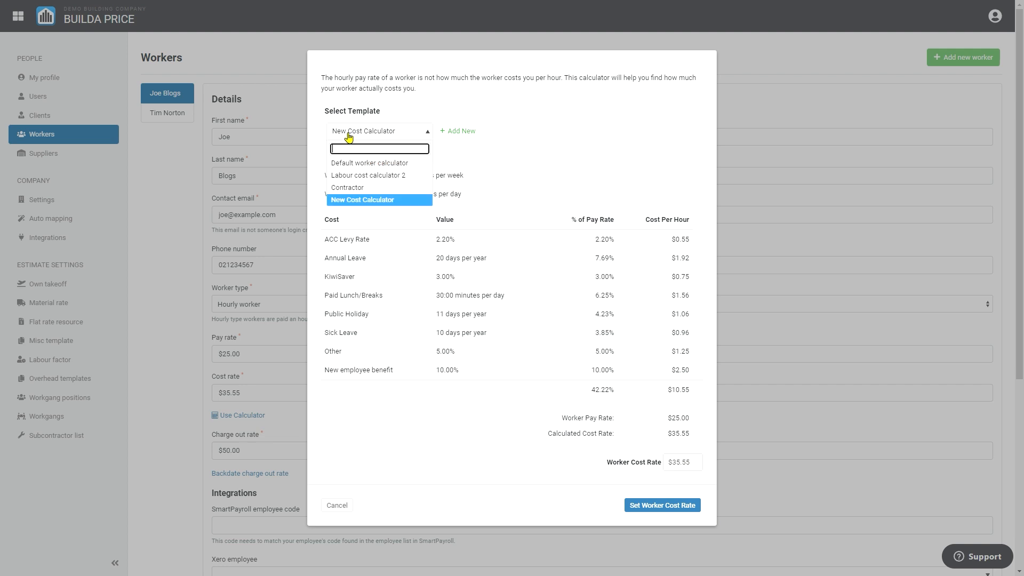
pyautogui.click(350, 165)
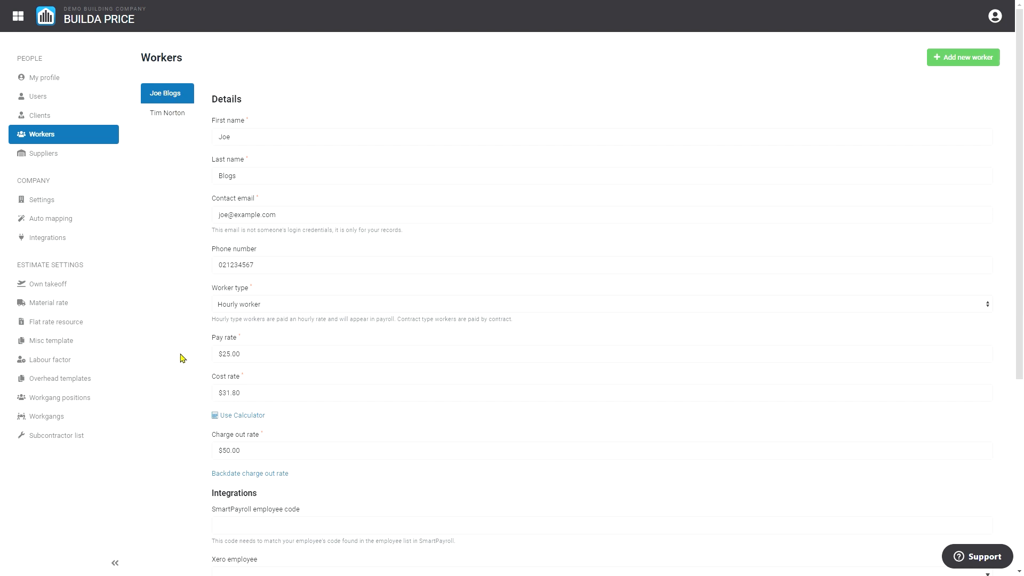
# Step: Reopen the worker's calculator, delete the Labour cost calculator 2 template, and check the list of remaining templates
pyautogui.click(252, 420)
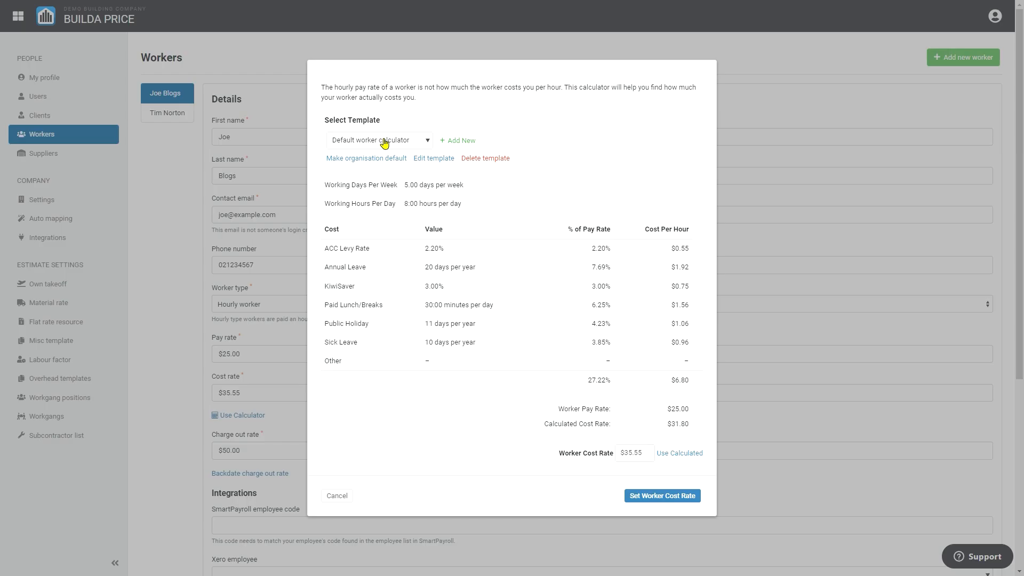
pyautogui.click(384, 141)
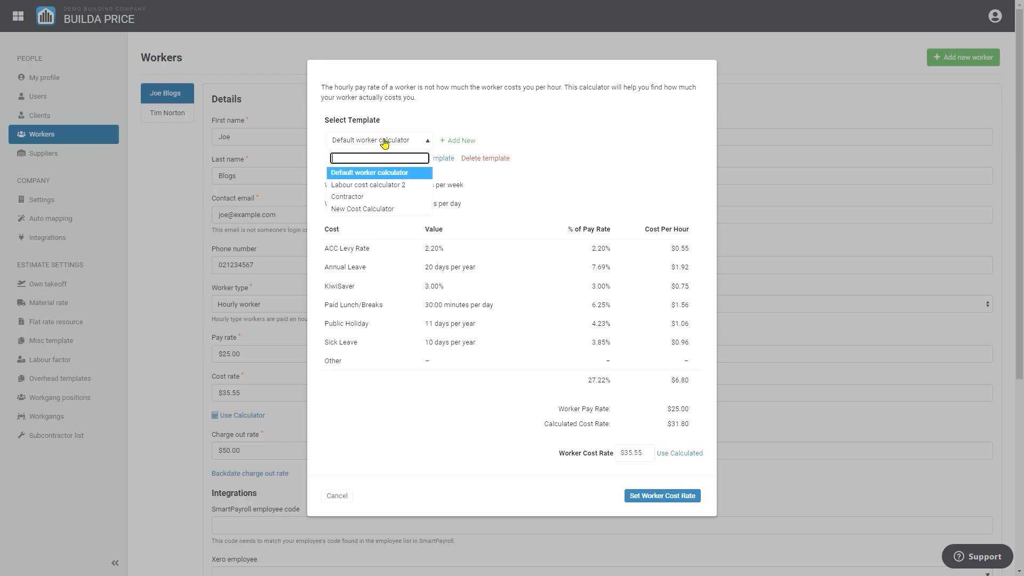
pyautogui.click(381, 186)
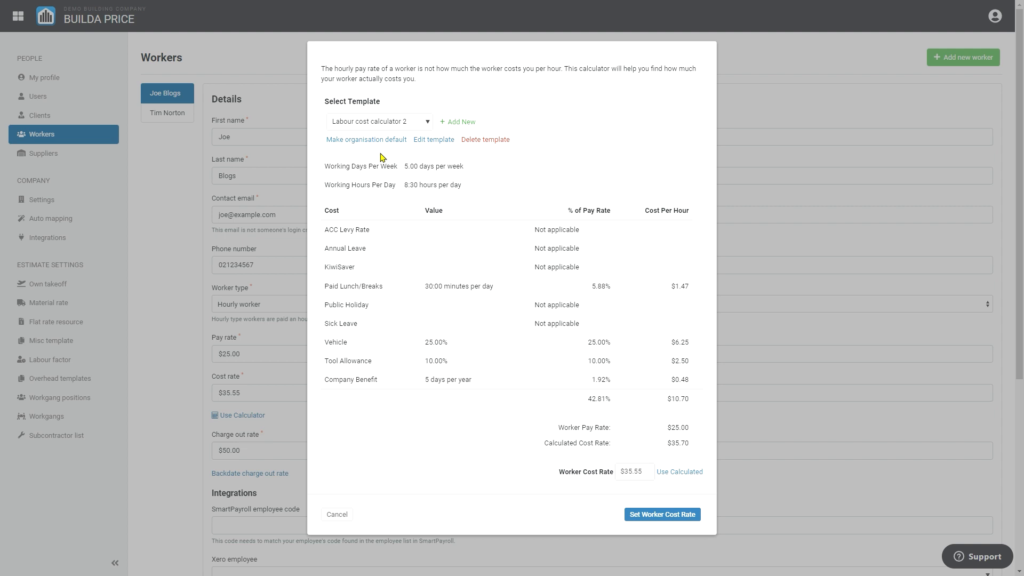
pyautogui.click(496, 140)
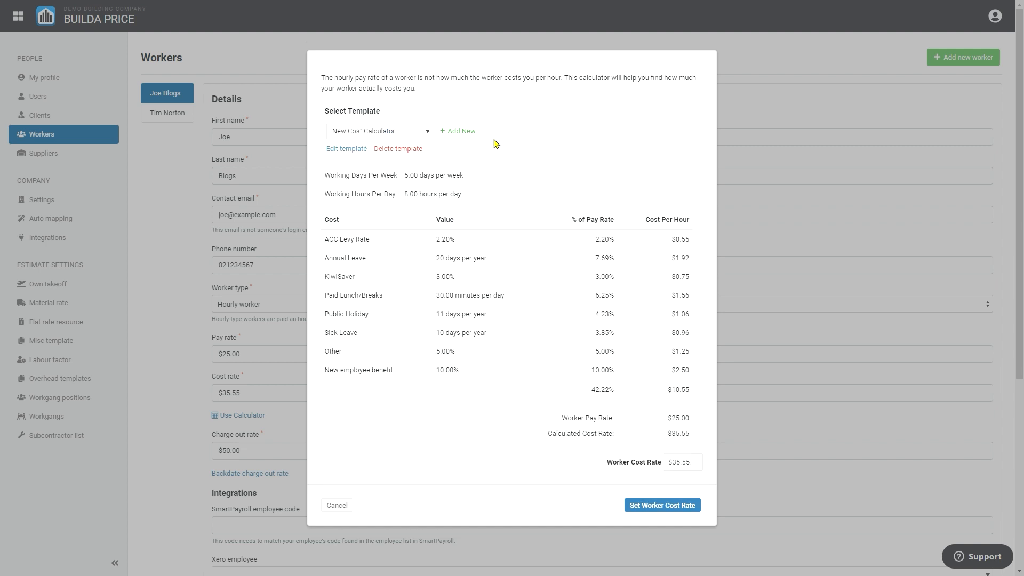
pyautogui.click(405, 137)
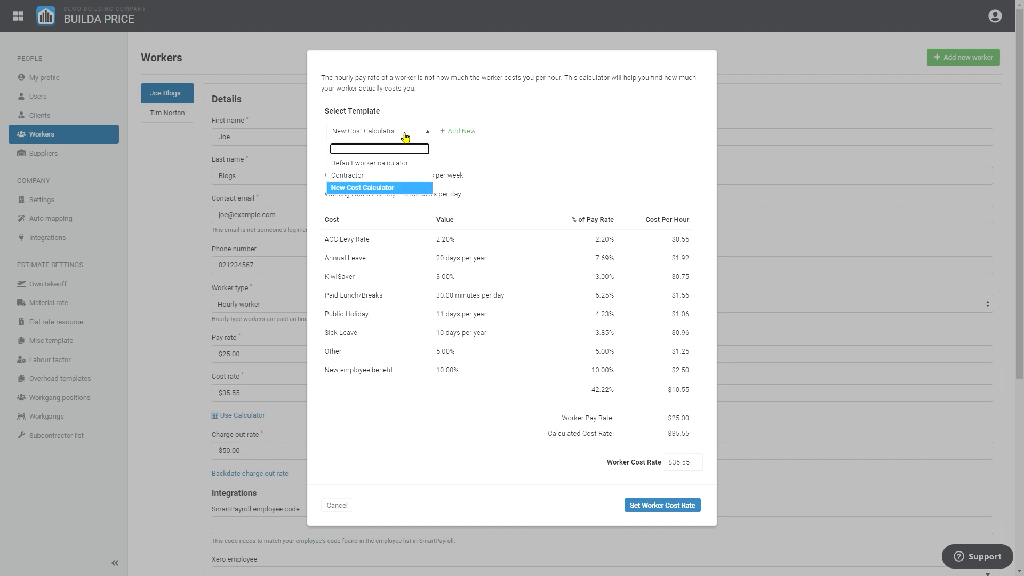